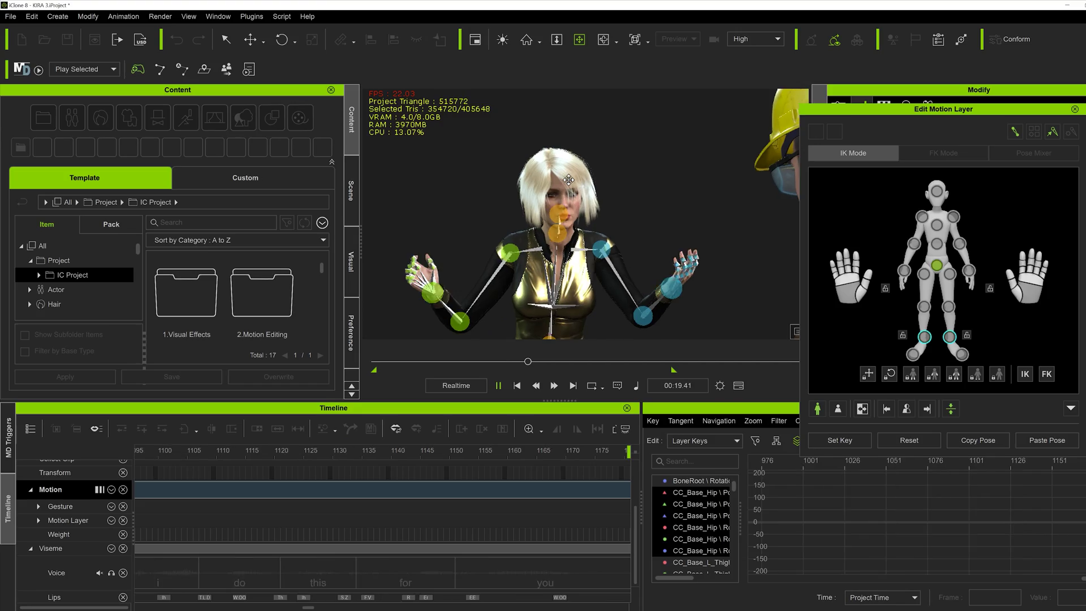
Play the talking animation, view her from behind, and convert her for Character Creator 4
{"action": "key", "text": "space"}
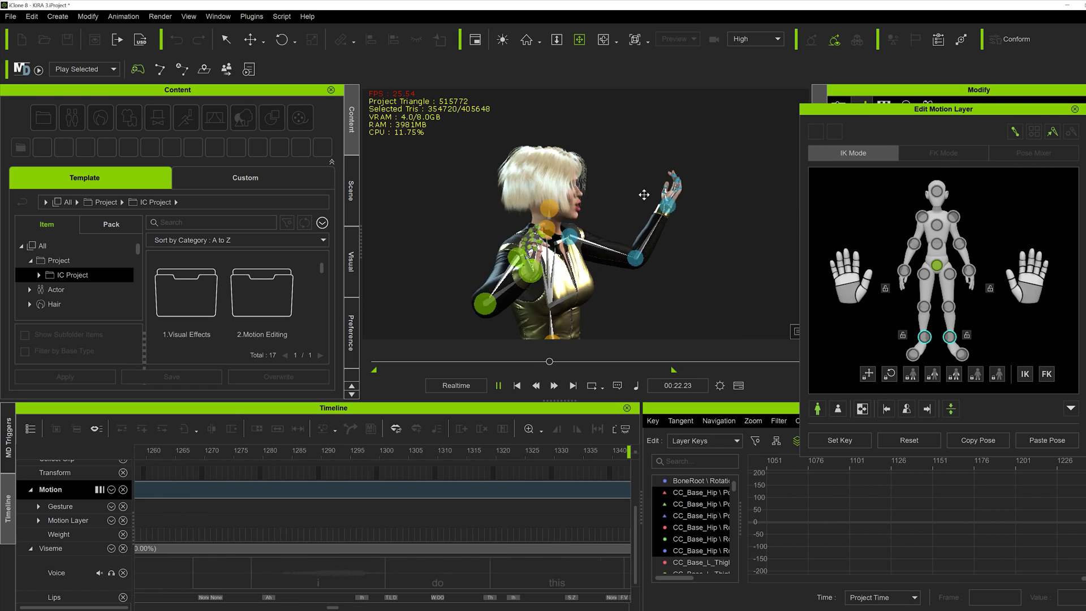
{"action": "key", "text": "space"}
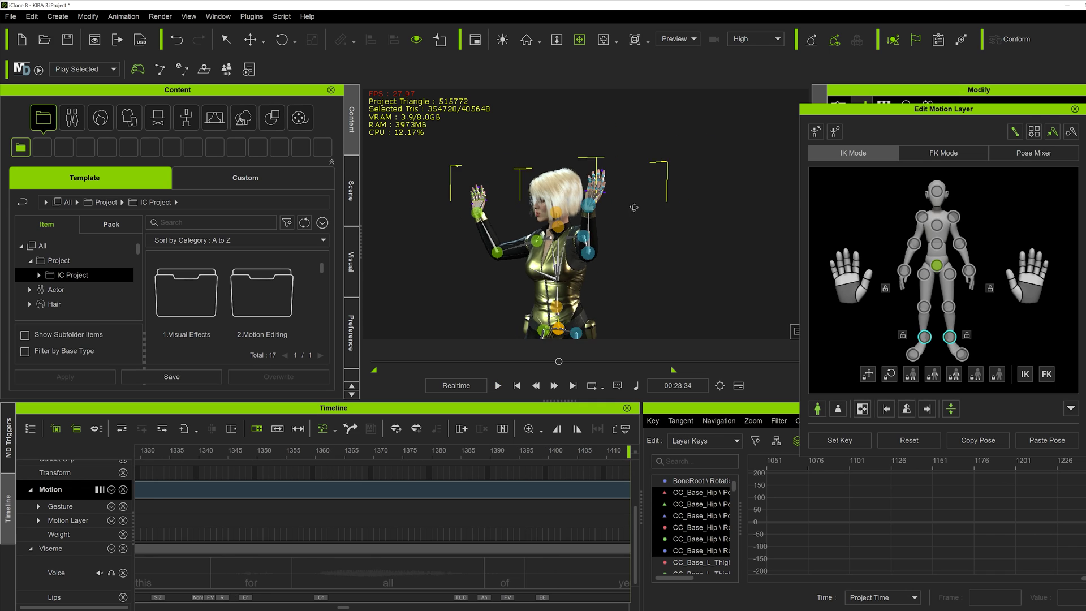
{"action": "mouse_move", "coordinate": [638, 199]}
{"action": "right_mouse_down"}
{"action": "mouse_move", "coordinate": [466, 226]}
{"action": "mouse_move", "coordinate": [434, 206]}
{"action": "right_mouse_up"}
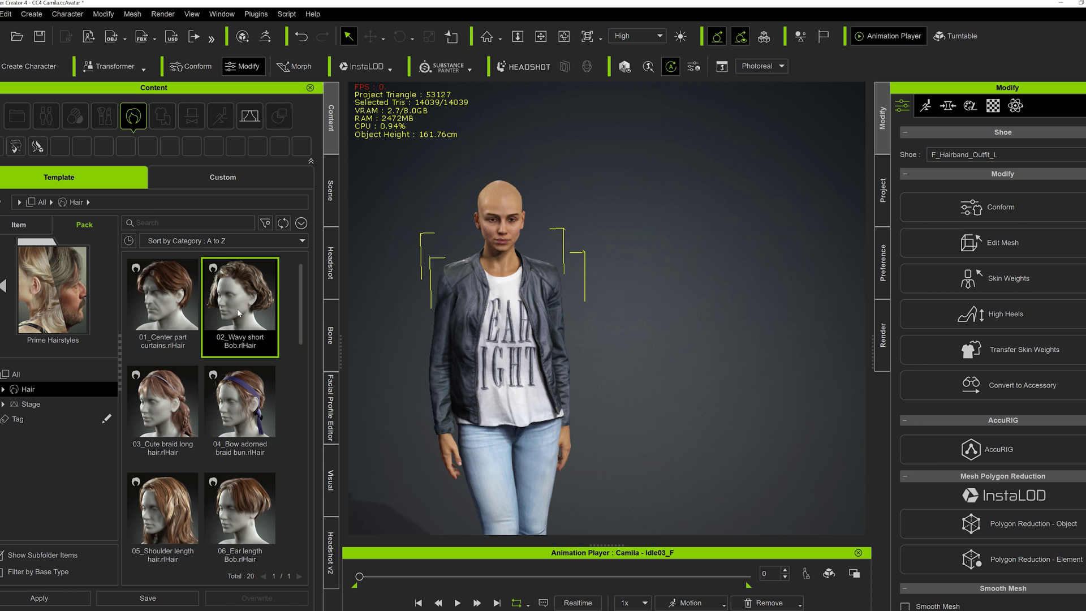
{"action": "double_click", "coordinate": [239, 314]}
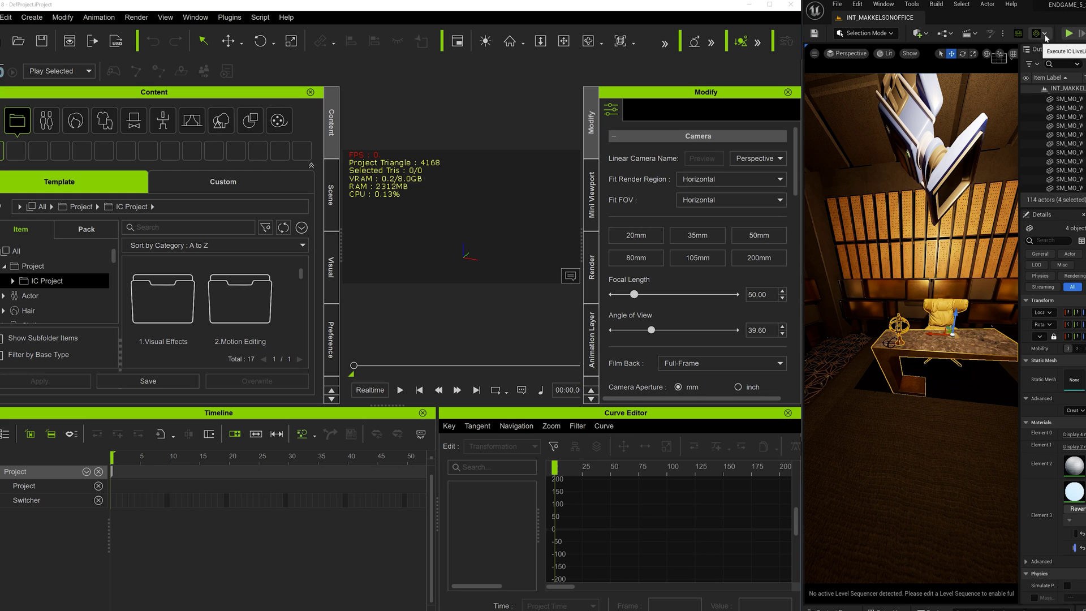
Transfer the Unreal office prop into iClone and start live facial capture on the character
{"action": "left_click", "coordinate": [974, 33]}
{"action": "mouse_move", "coordinate": [1010, 203]}
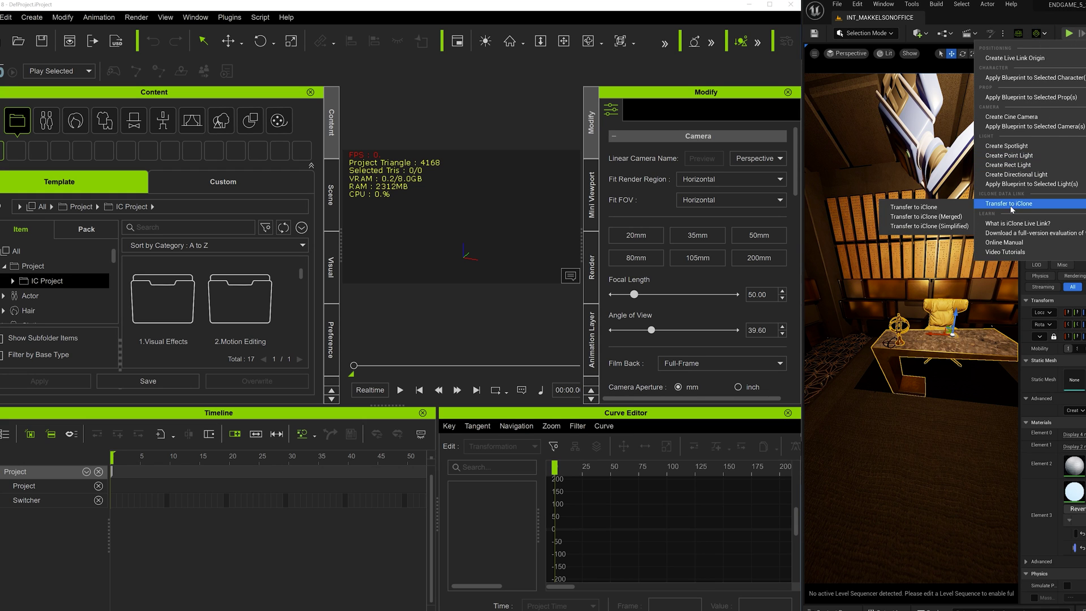
{"action": "left_click", "coordinate": [961, 212]}
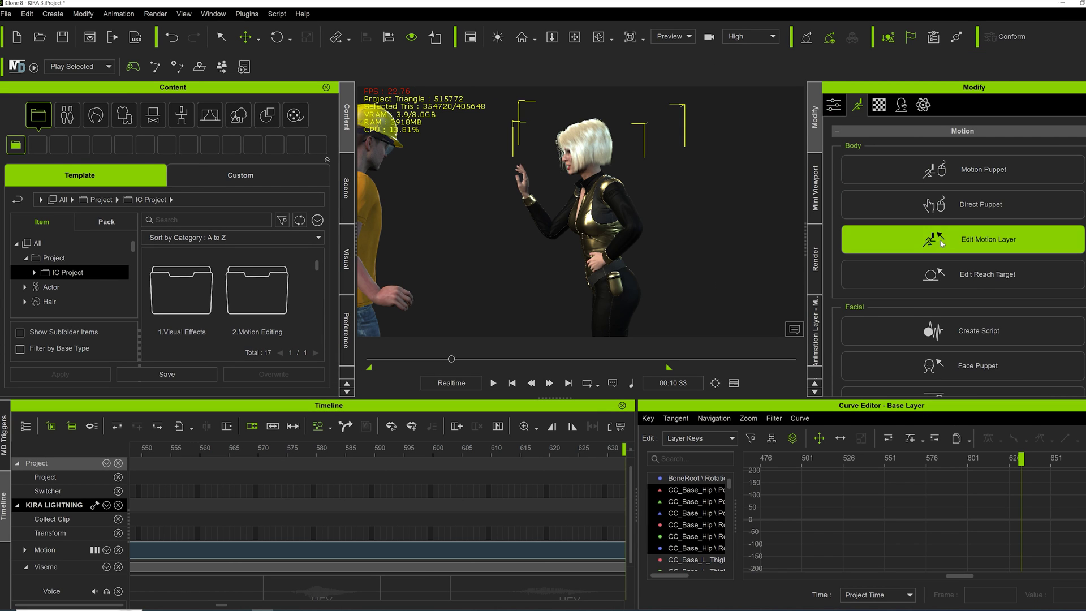
{"action": "left_click", "coordinate": [940, 242]}
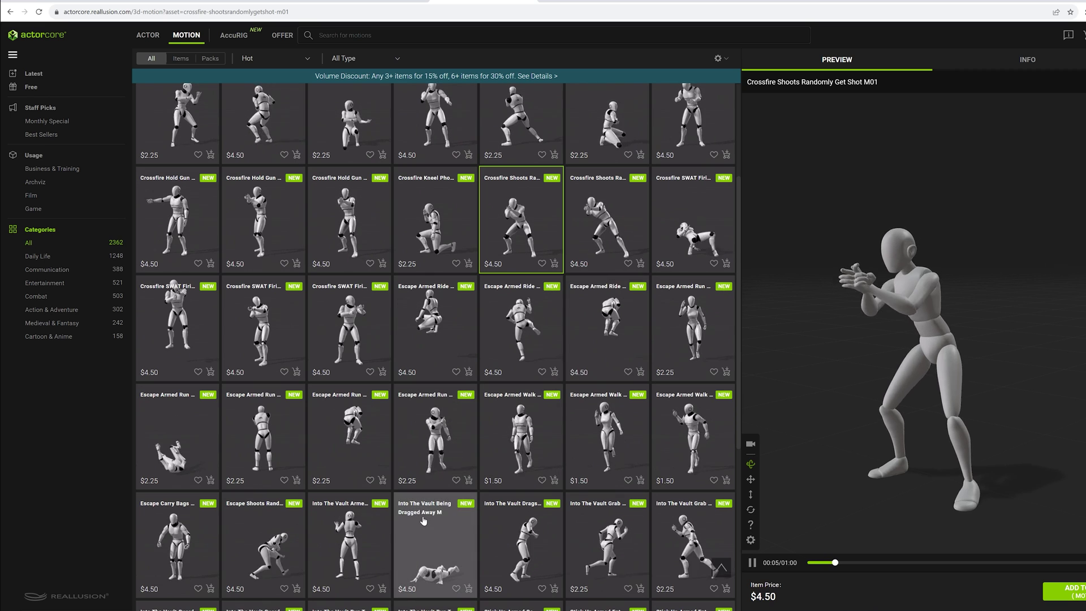
Select the Into The Vault Being Dragged Away M tile to preview it on the mannequin
{"action": "left_click", "coordinate": [423, 521]}
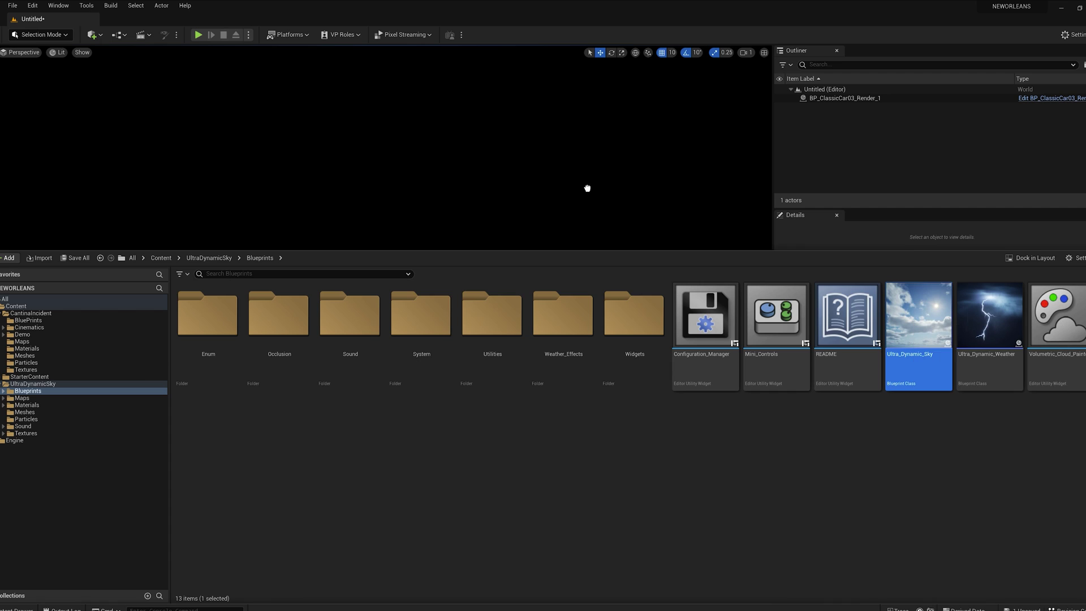
Place Ultra_Dynamic_Sky in the level and set its Time Of Day, including 1400
{"action": "left_click_drag", "start_coordinate": [587, 188], "coordinate": [588, 187]}
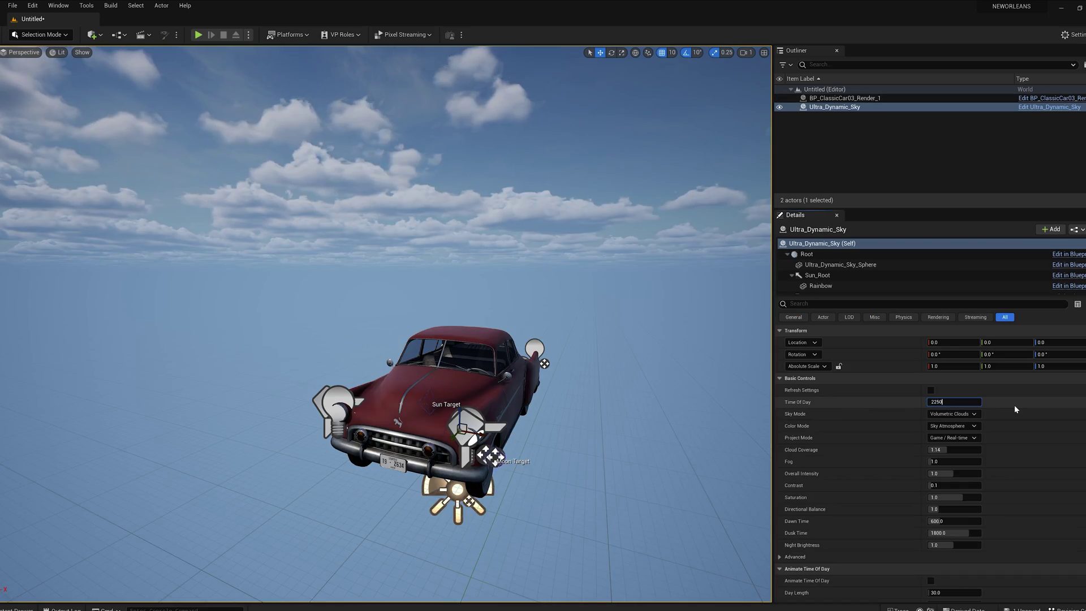
{"action": "key", "text": "Return"}
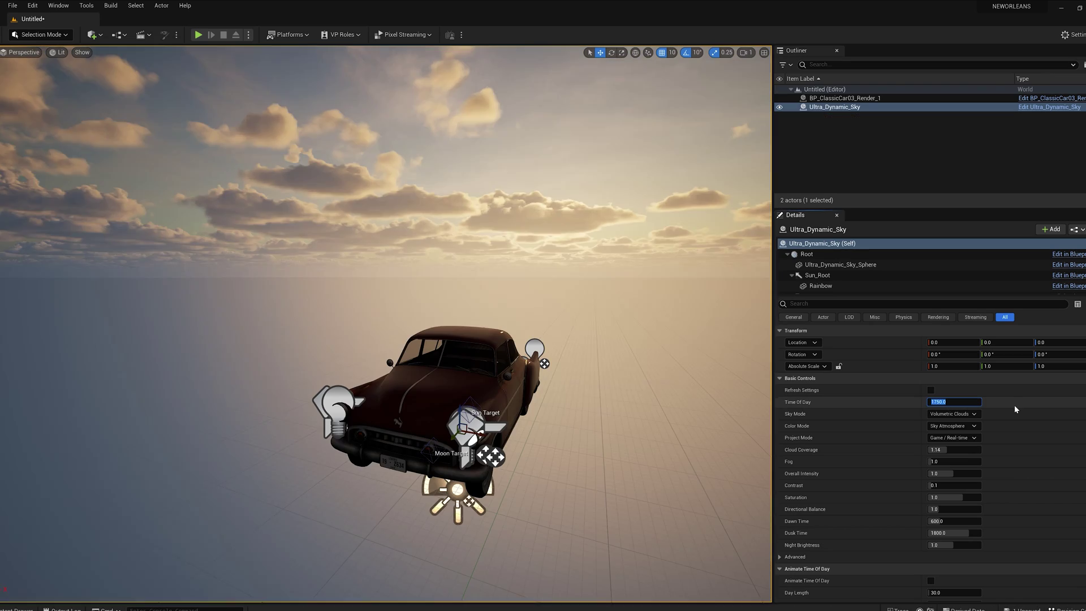
{"action": "type", "text": "1400"}
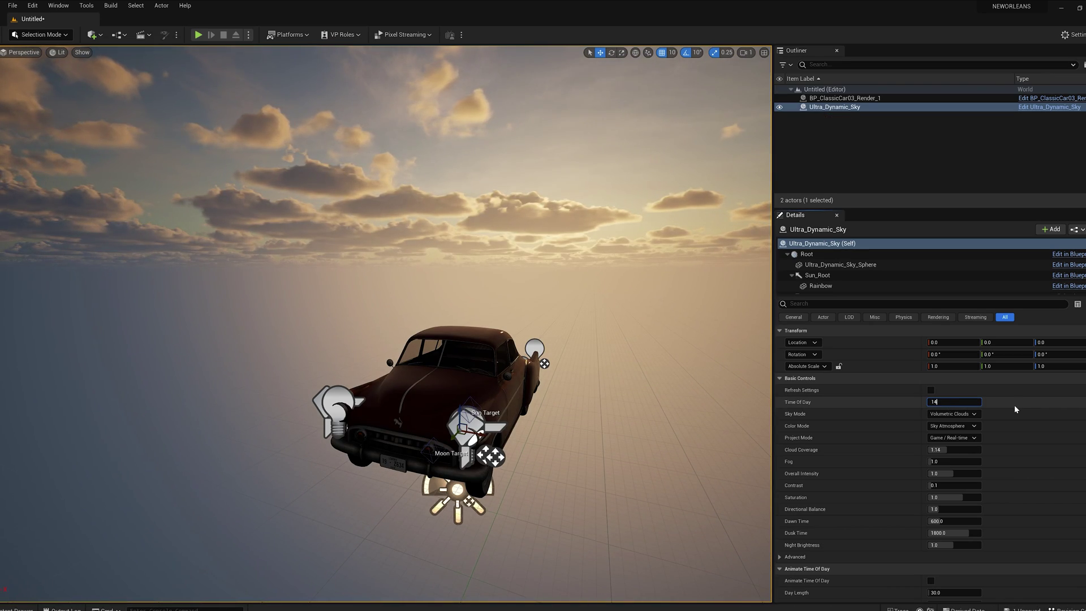
{"action": "key", "text": "Return"}
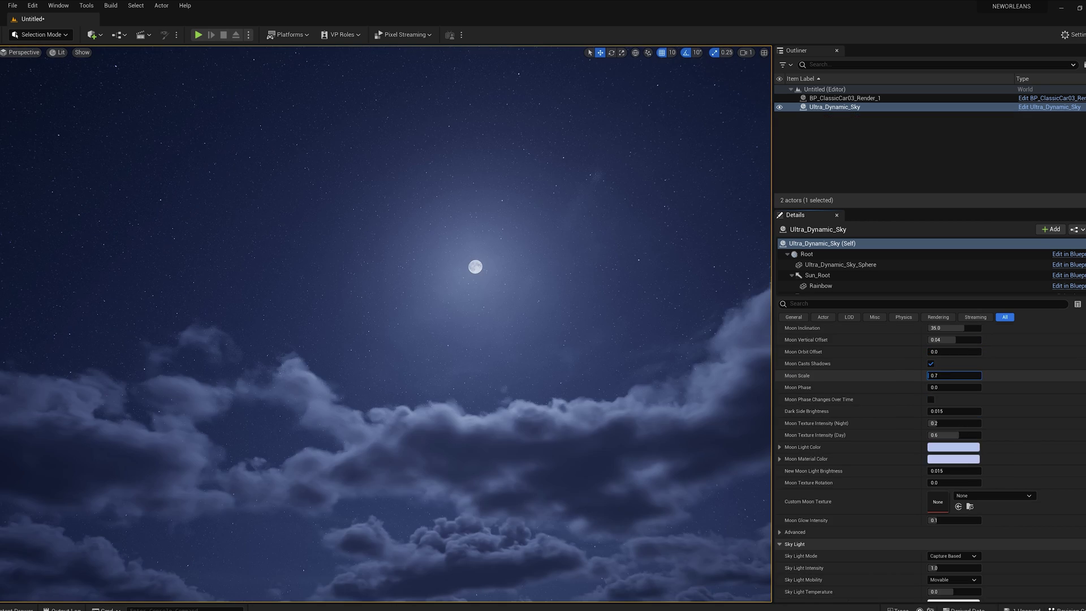
Raise Moon Scale, enable Use Auroras, and look across the sky at them
{"action": "left_click_drag", "start_coordinate": [934, 376], "coordinate": [944, 375]}
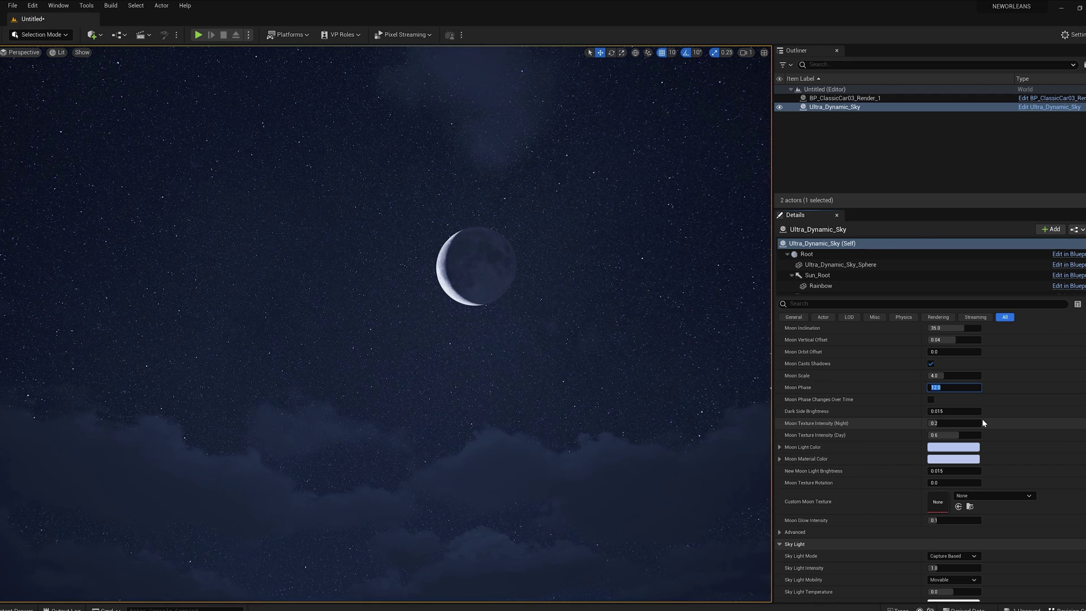
{"action": "scroll", "coordinate": [982, 419], "scroll_direction": "down", "scroll_amount": 5}
{"action": "scroll", "coordinate": [883, 522], "scroll_direction": "down", "scroll_amount": 5}
{"action": "scroll", "coordinate": [878, 526], "scroll_direction": "down", "scroll_amount": 5}
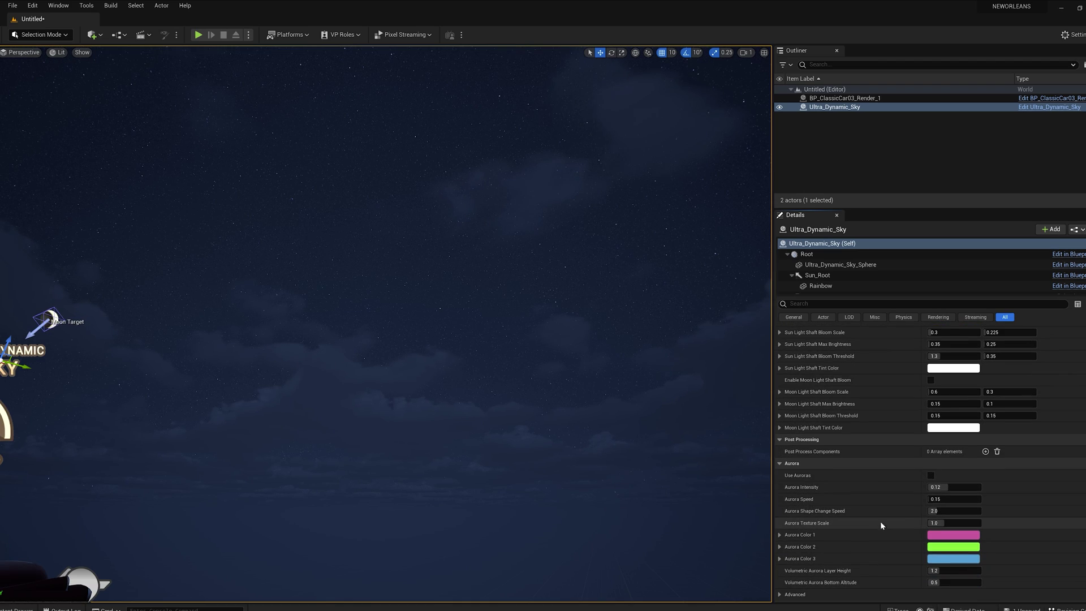
{"action": "left_click", "coordinate": [931, 476]}
{"action": "right_click_drag", "start_coordinate": [474, 364], "coordinate": [474, 340]}
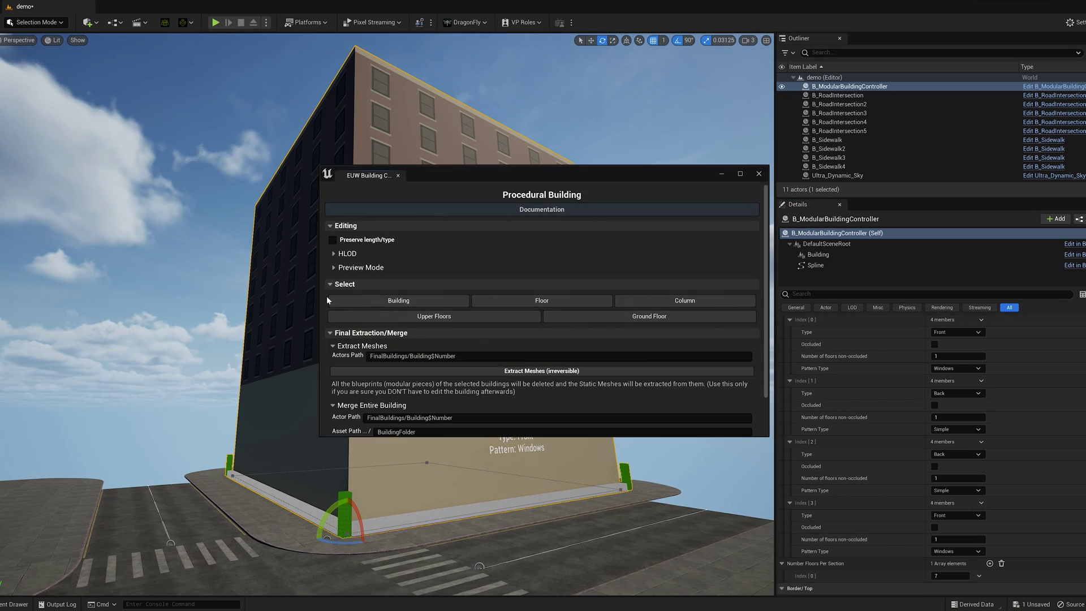
{"action": "left_click_drag", "start_coordinate": [497, 173], "coordinate": [767, 54]}
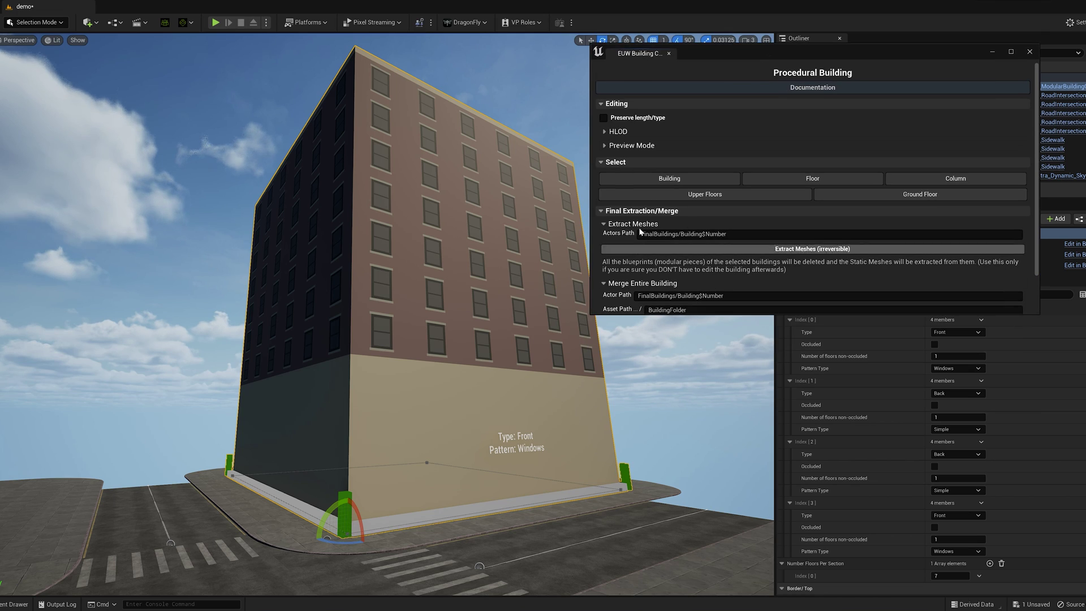
{"action": "scroll", "coordinate": [723, 129], "scroll_direction": "down", "scroll_amount": 3}
Generate the brick building, clear a panel's Facade value, and enable Floors Interior Index [5]
{"action": "left_click", "coordinate": [702, 307]}
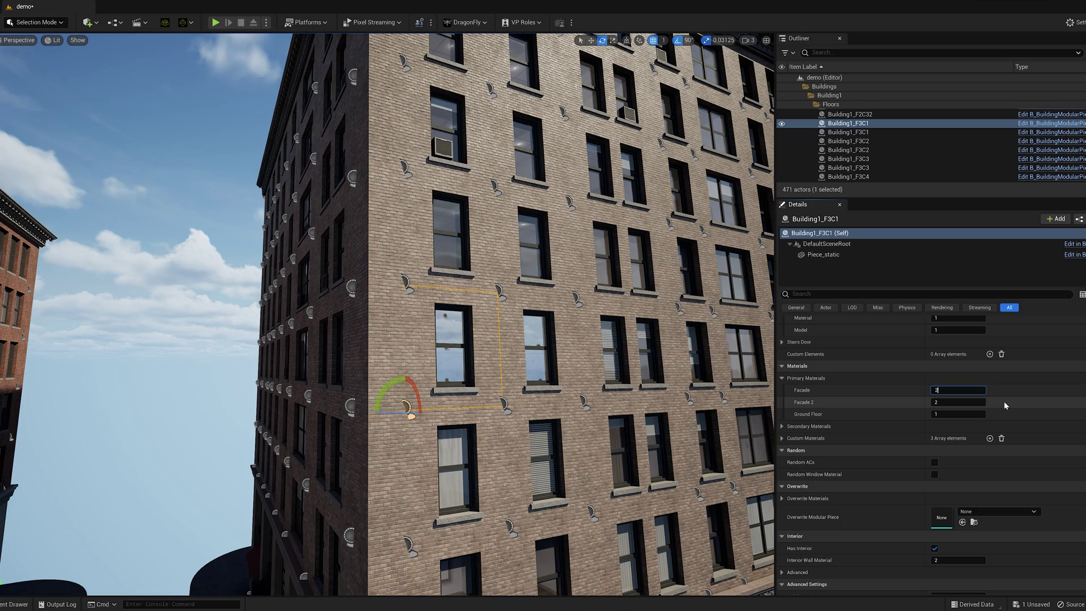
{"action": "type", "text": "0"}
{"action": "key", "text": "Return"}
{"action": "type", "text": "1"}
{"action": "key", "text": "Return"}
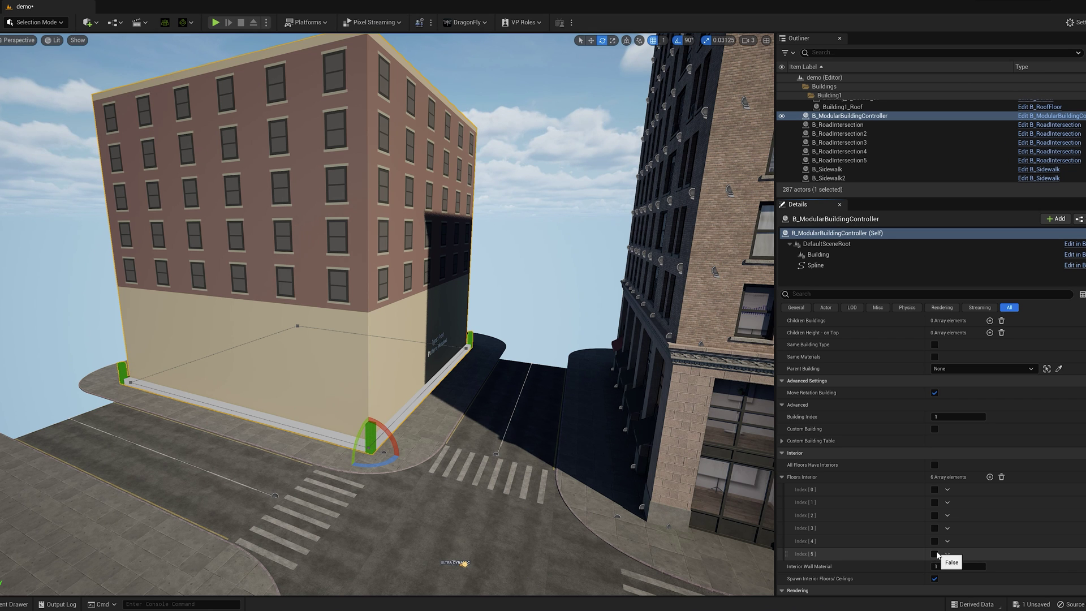
{"action": "left_click", "coordinate": [935, 554]}
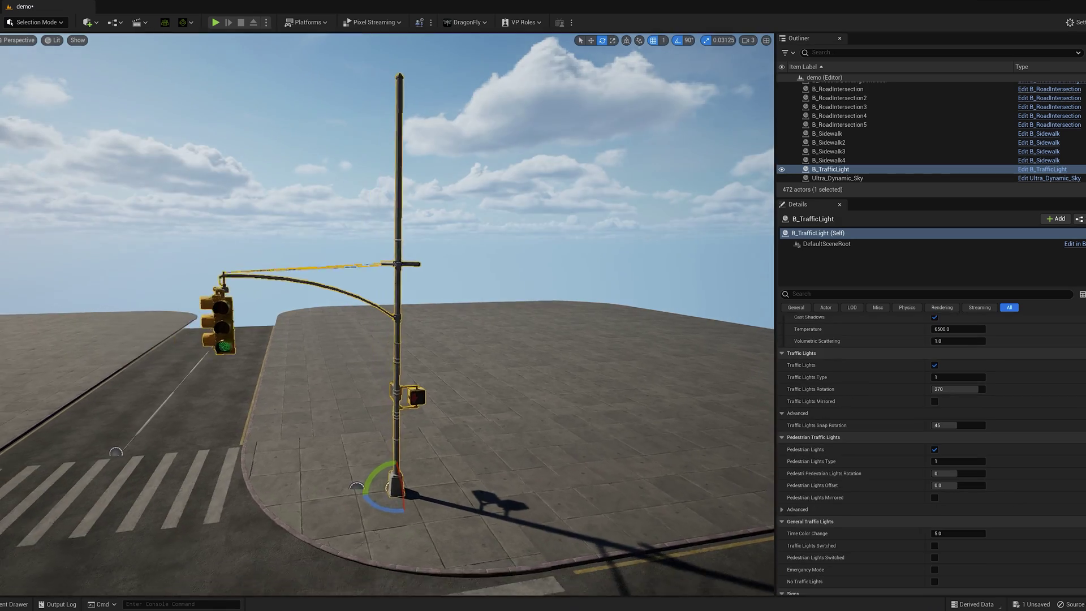
{"action": "scroll", "coordinate": [879, 459], "scroll_direction": "up", "scroll_amount": 2}
{"action": "scroll", "coordinate": [892, 455], "scroll_direction": "up", "scroll_amount": 2}
{"action": "scroll", "coordinate": [907, 441], "scroll_direction": "up", "scroll_amount": 1}
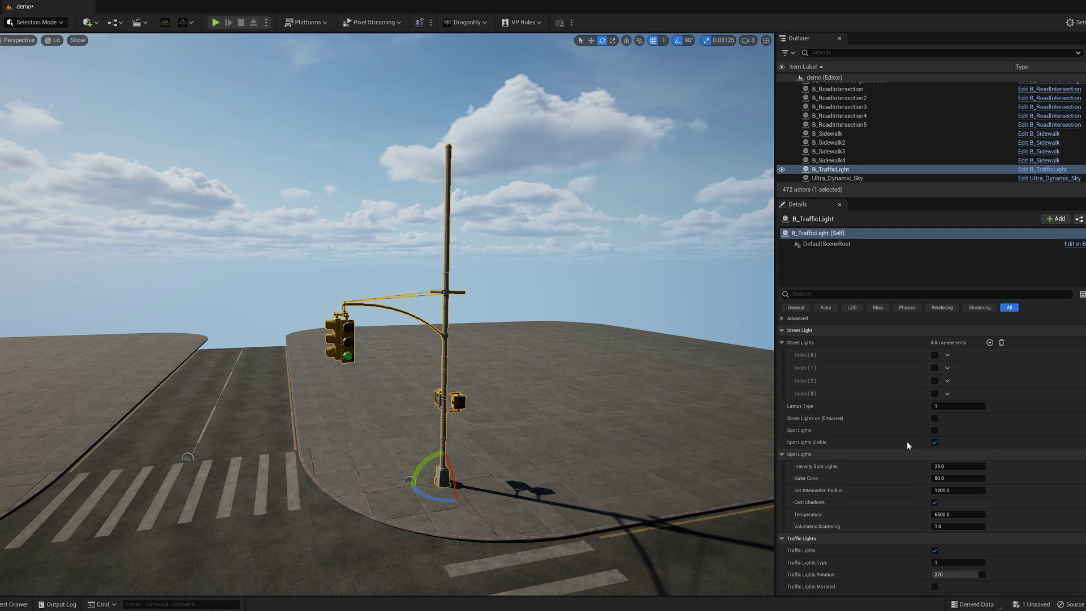
{"action": "scroll", "coordinate": [917, 420], "scroll_direction": "up", "scroll_amount": 1}
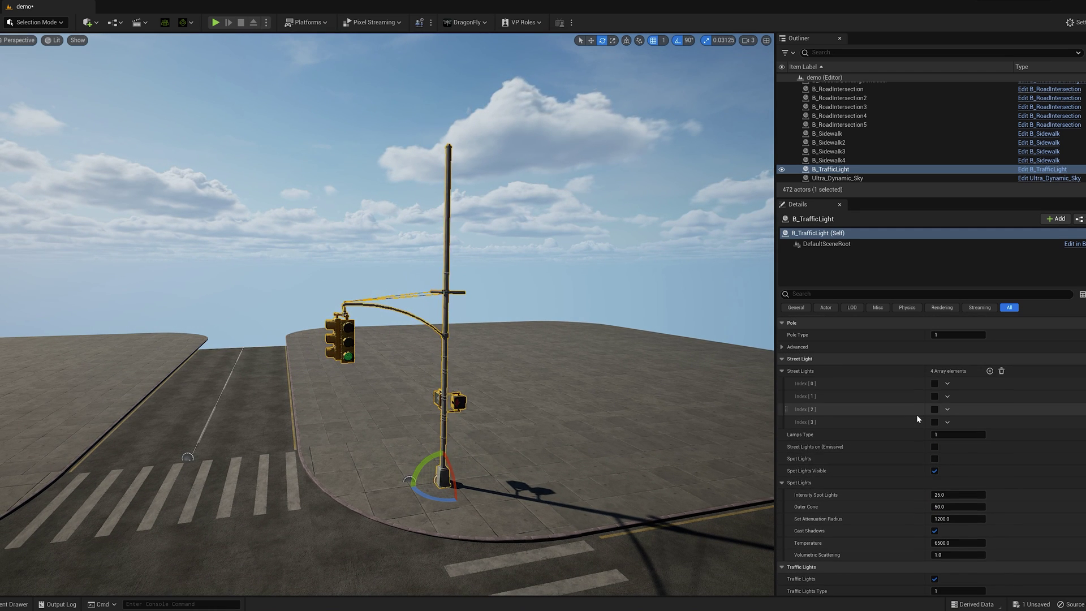
Tick Street Lights Index [0] on B_TrafficLight to add the lamp arm
{"action": "left_click", "coordinate": [935, 383]}
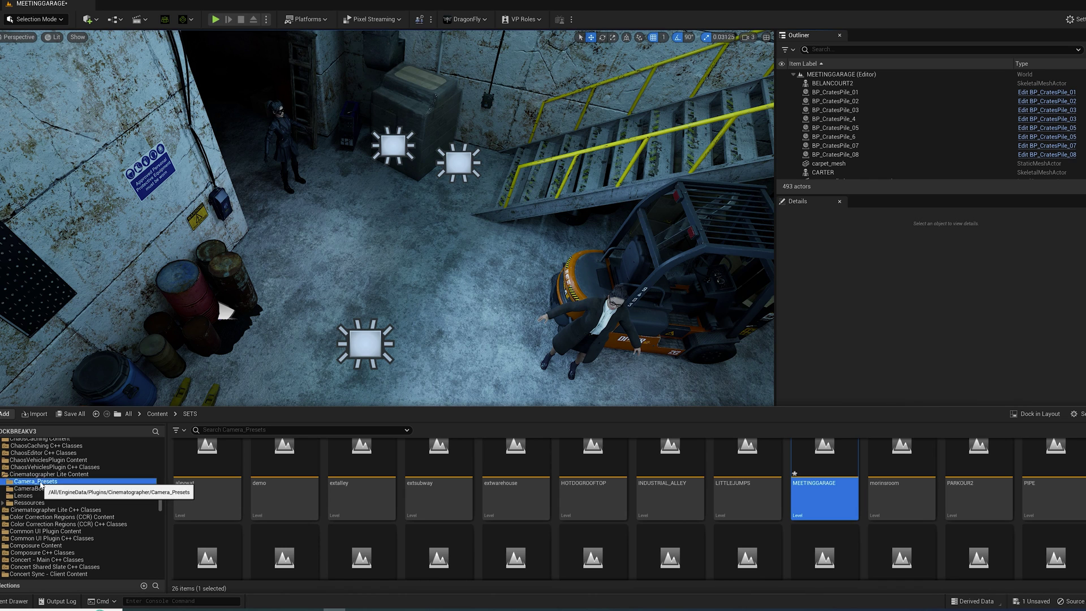
Place RC_Camera_Cinema_HighEnd from Camera_Presets in the garage and pilot it
{"action": "left_click", "coordinate": [35, 482]}
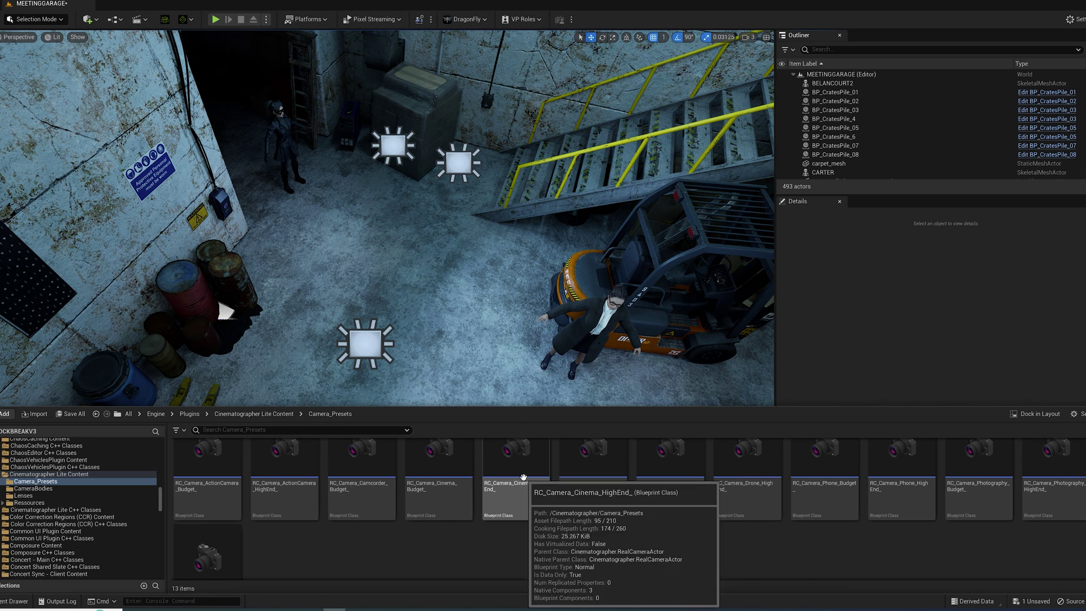
{"action": "left_click_drag", "start_coordinate": [526, 468], "coordinate": [376, 336]}
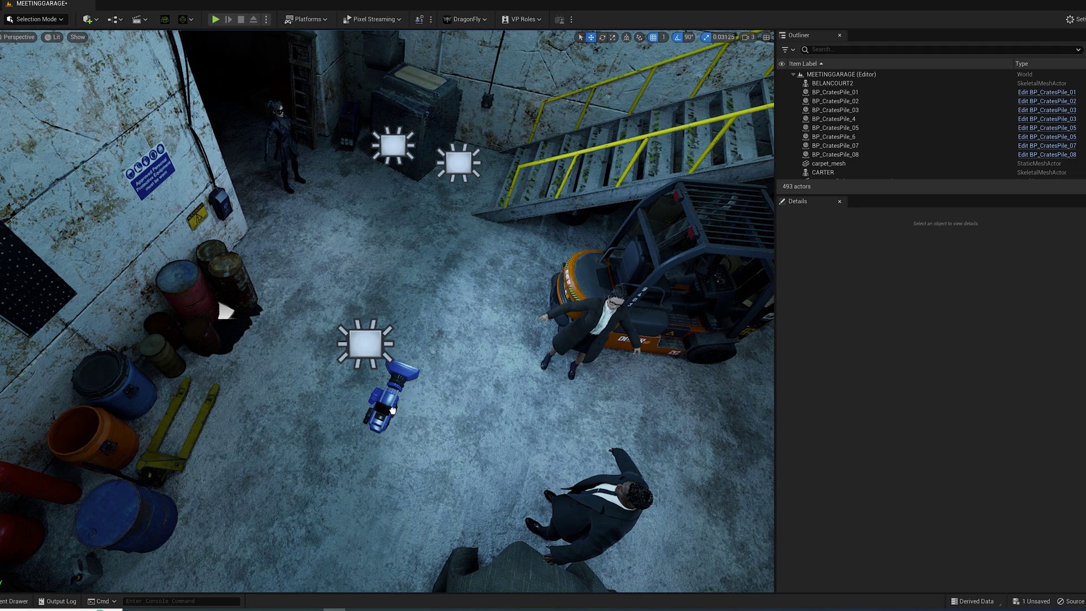
{"action": "key", "text": "ctrl+shift+p"}
Disable auto exposure, set Shutter Mode to Movie at 24 FPS, and raise Exposure Compensation
{"action": "left_click", "coordinate": [958, 365]}
{"action": "left_click", "coordinate": [955, 384]}
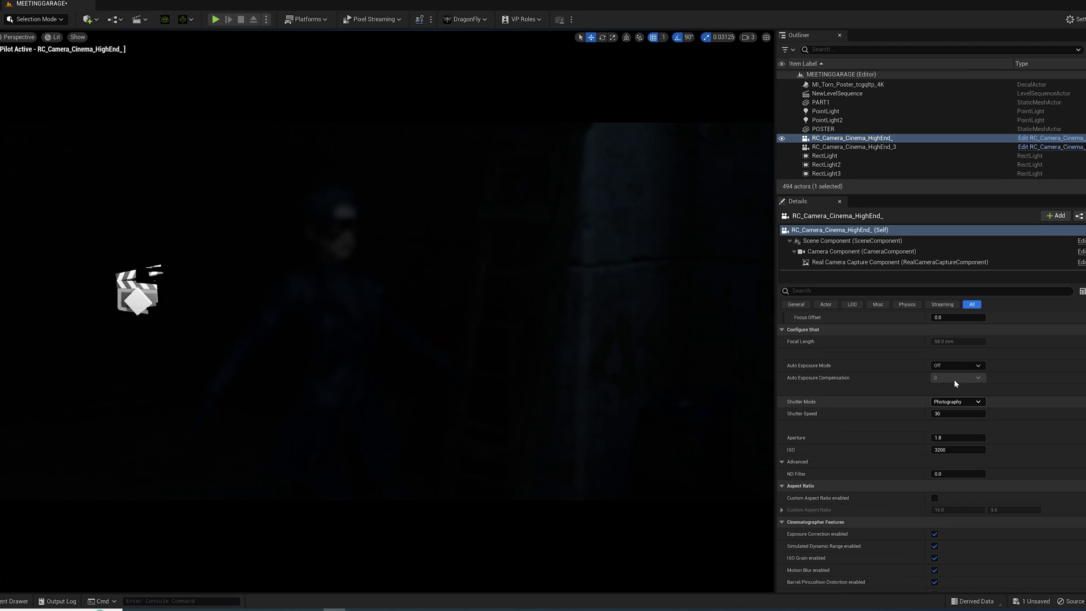
{"action": "left_click", "coordinate": [939, 416]}
{"action": "type", "text": "48"}
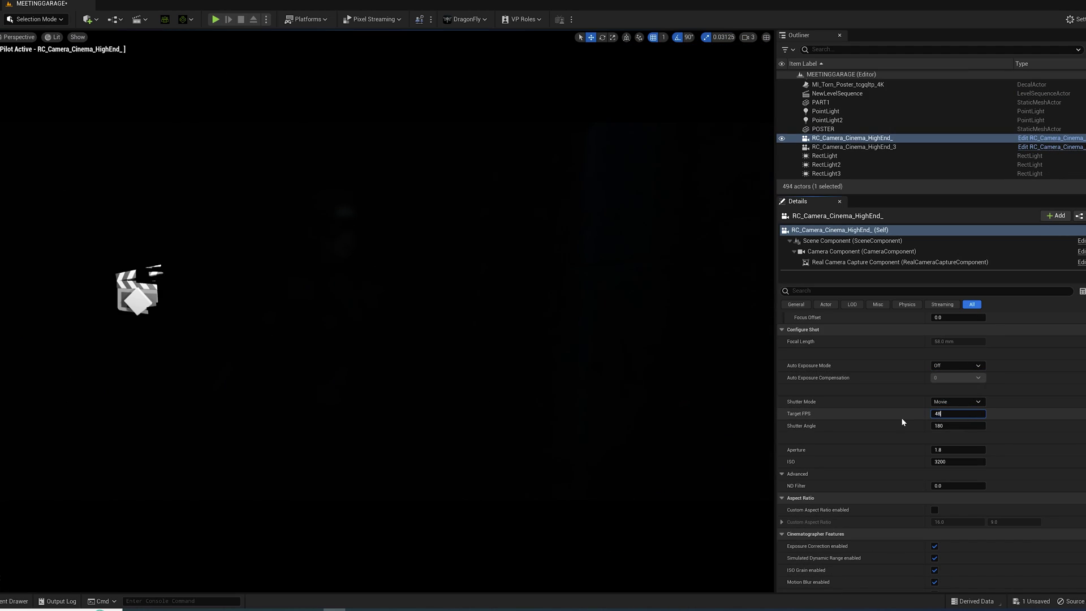
{"action": "type", "text": "24"}
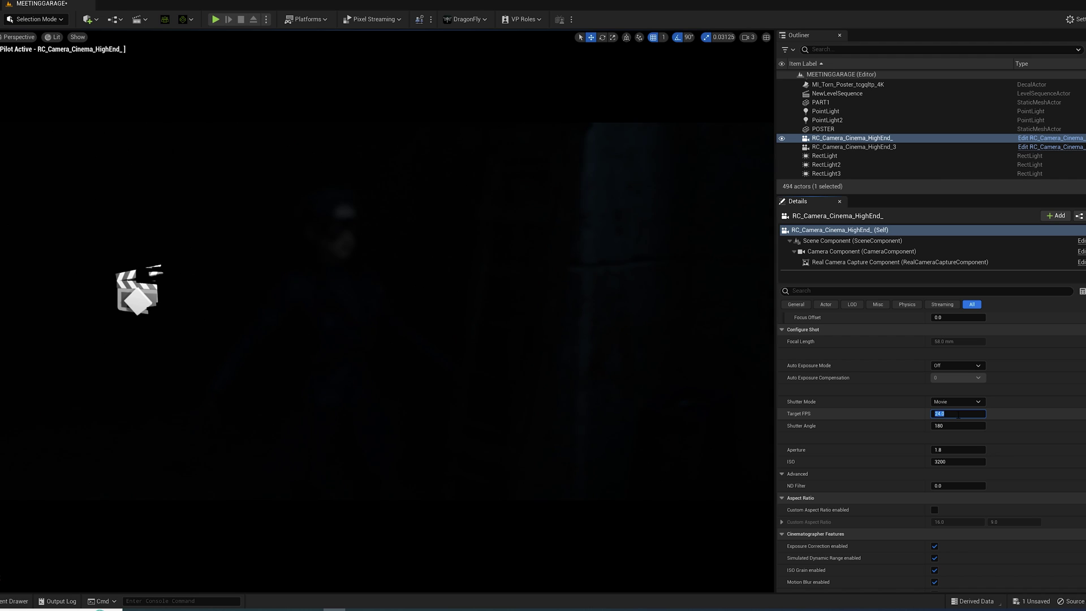
{"action": "key", "text": "Tab"}
{"action": "left_click_drag", "start_coordinate": [945, 490], "coordinate": [955, 491]}
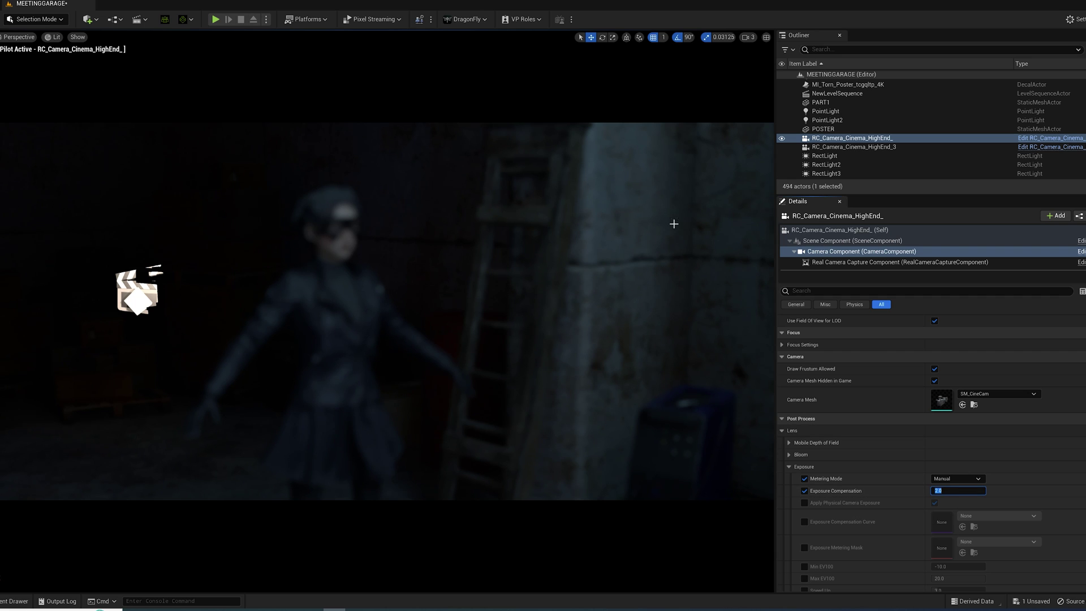
Pull the focus distance onto the character and hide the debug focus plane
{"action": "left_click", "coordinate": [841, 229]}
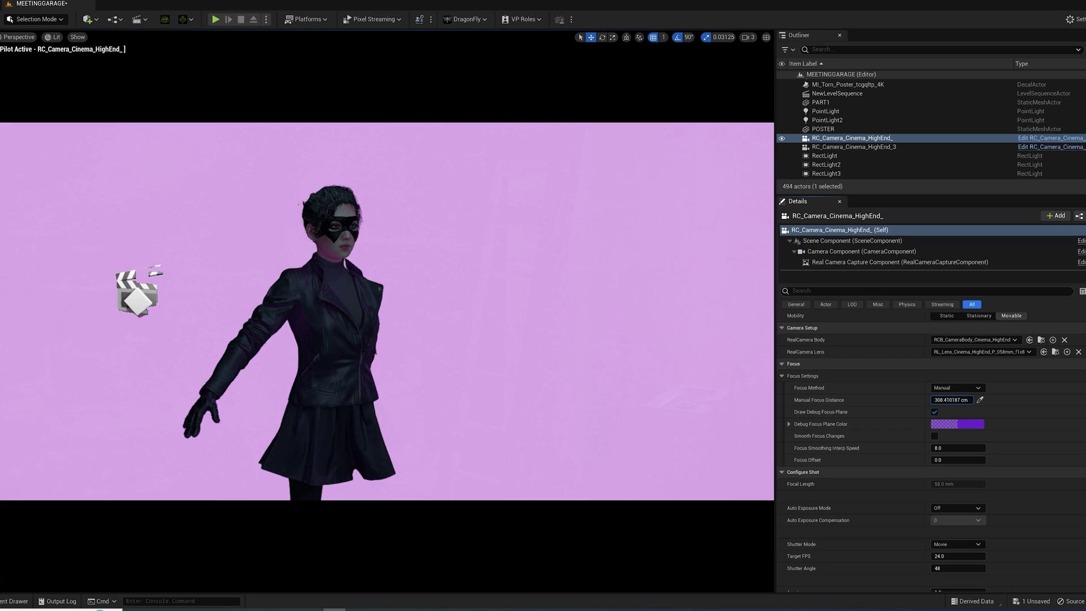
{"action": "left_click_drag", "start_coordinate": [955, 400], "coordinate": [947, 400]}
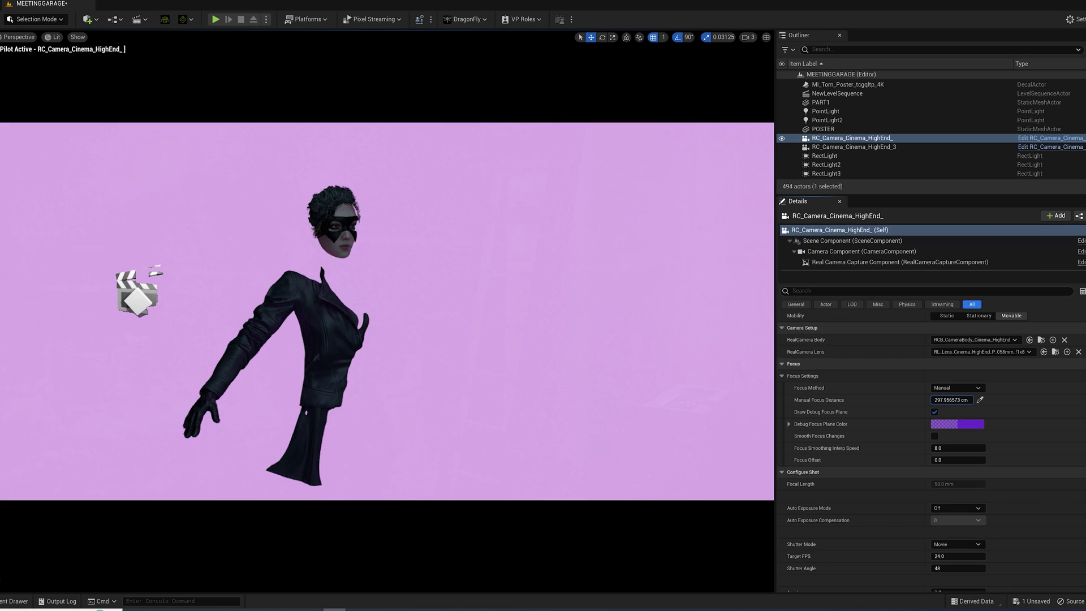
{"action": "left_click", "coordinate": [936, 412]}
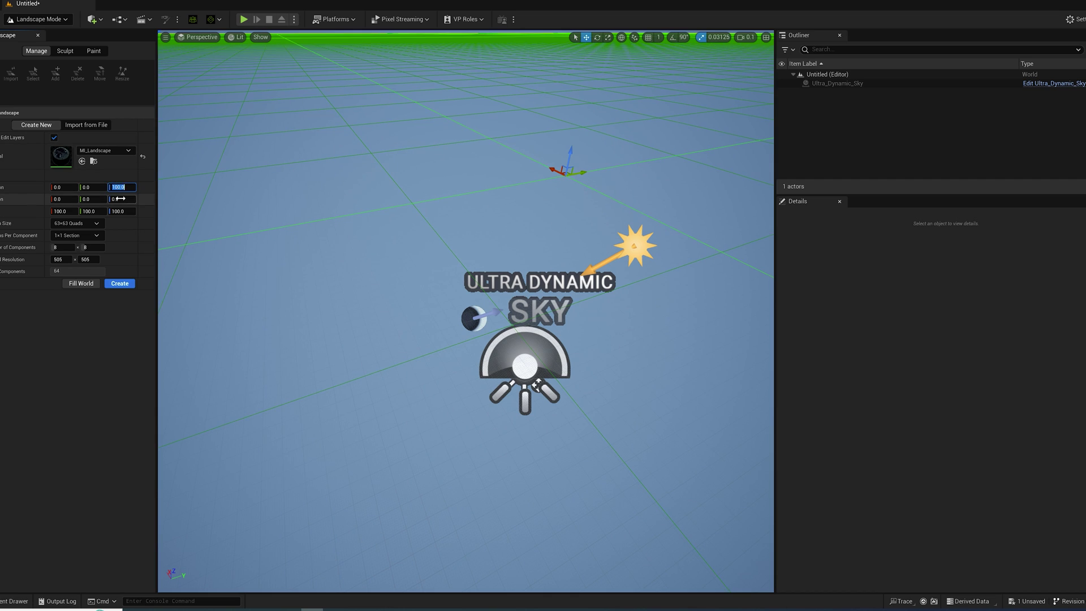
{"action": "type", "text": "00.0"}
Create a landscape at Z 0 and assign T_Mossy_R to the moss material's texture samples
{"action": "key", "text": "Return"}
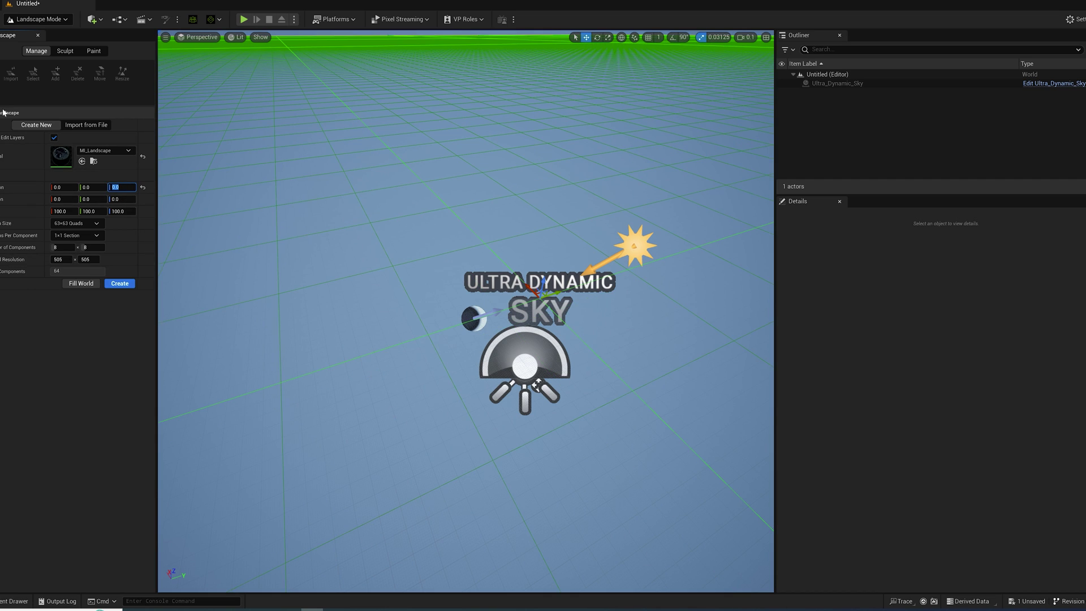
{"action": "left_click", "coordinate": [120, 284]}
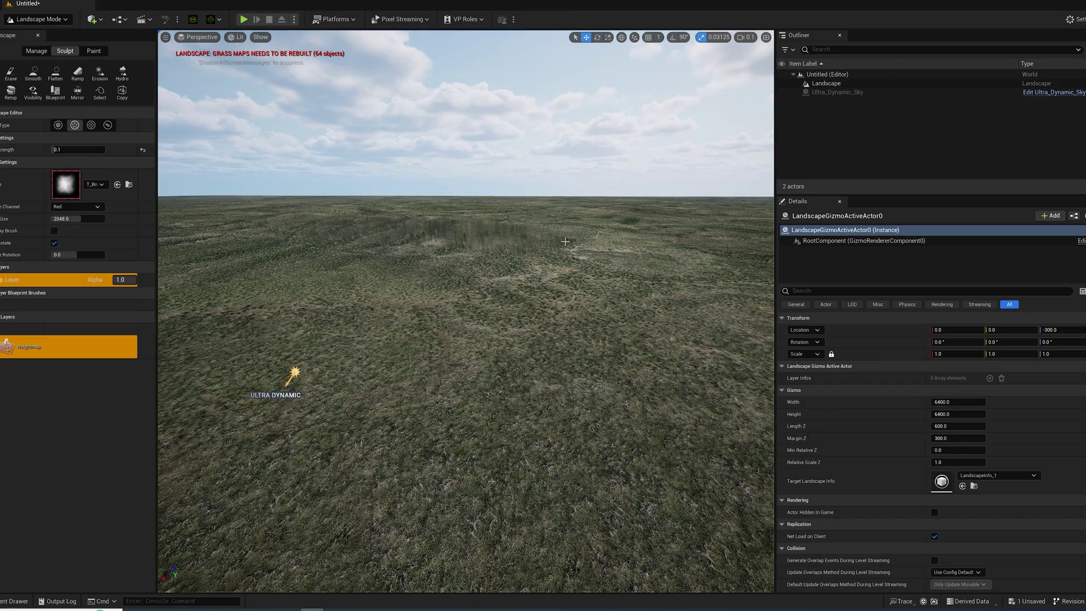
{"action": "scroll", "coordinate": [566, 242], "scroll_direction": "up", "scroll_amount": 3}
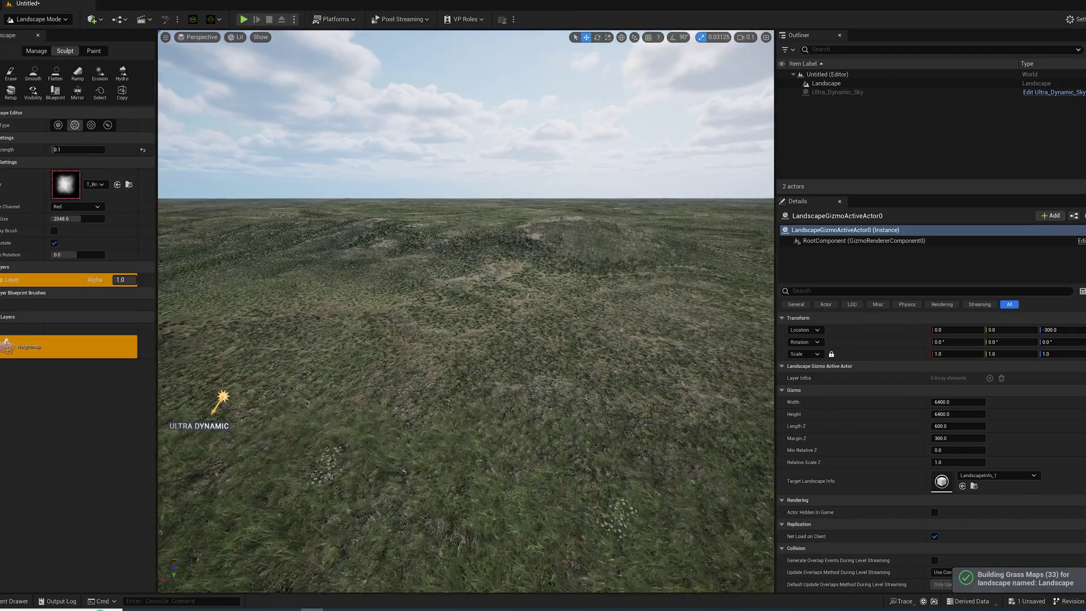
{"action": "left_click", "coordinate": [577, 415]}
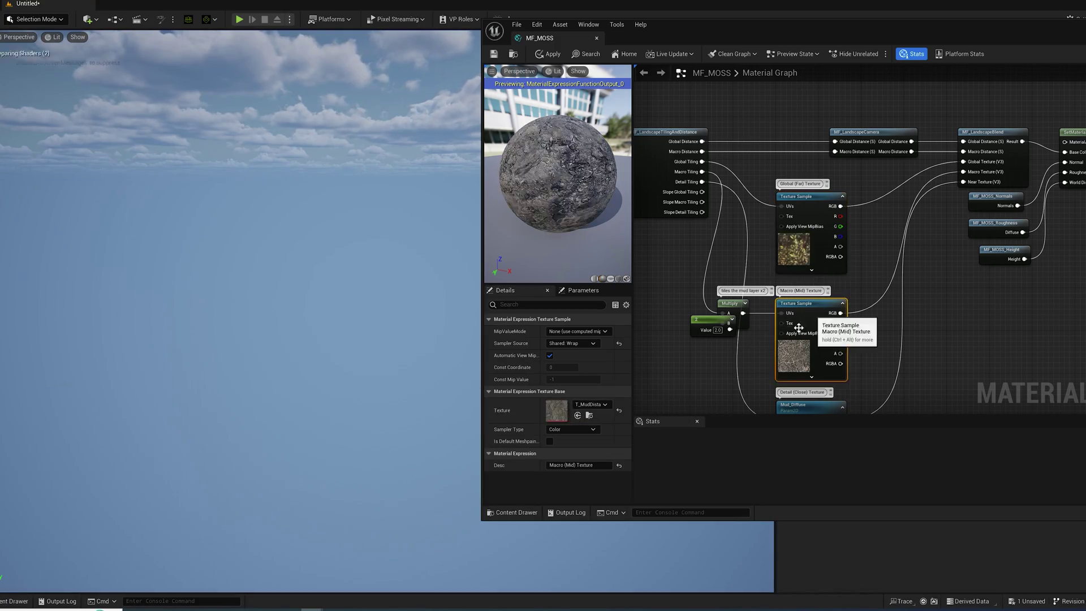
{"action": "left_click", "coordinate": [810, 339]}
{"action": "left_click", "coordinate": [810, 405]}
{"action": "left_click", "coordinate": [579, 471]}
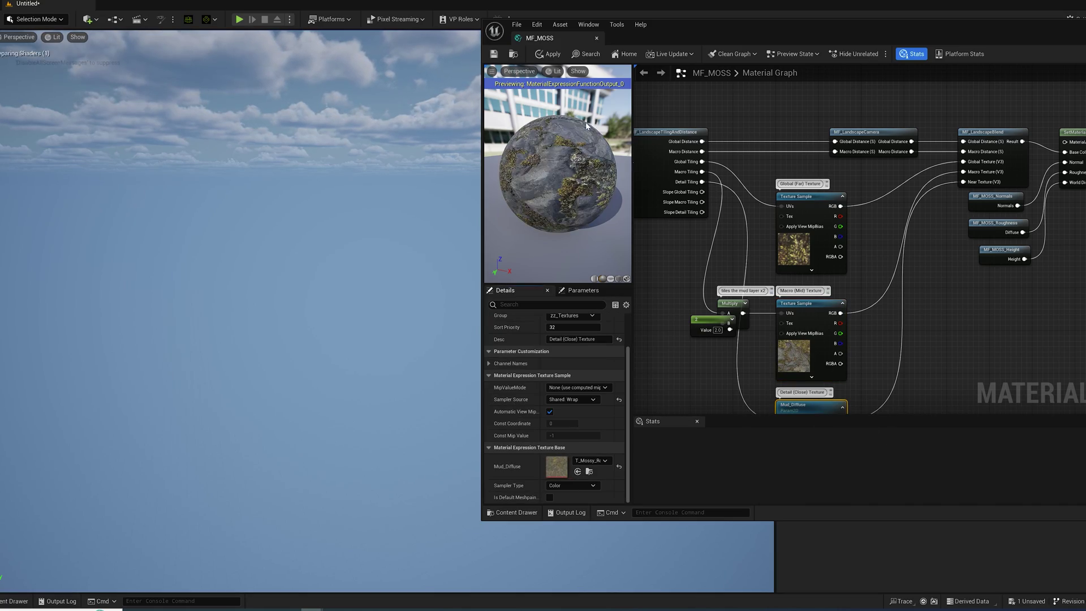
{"action": "left_click", "coordinate": [548, 54]}
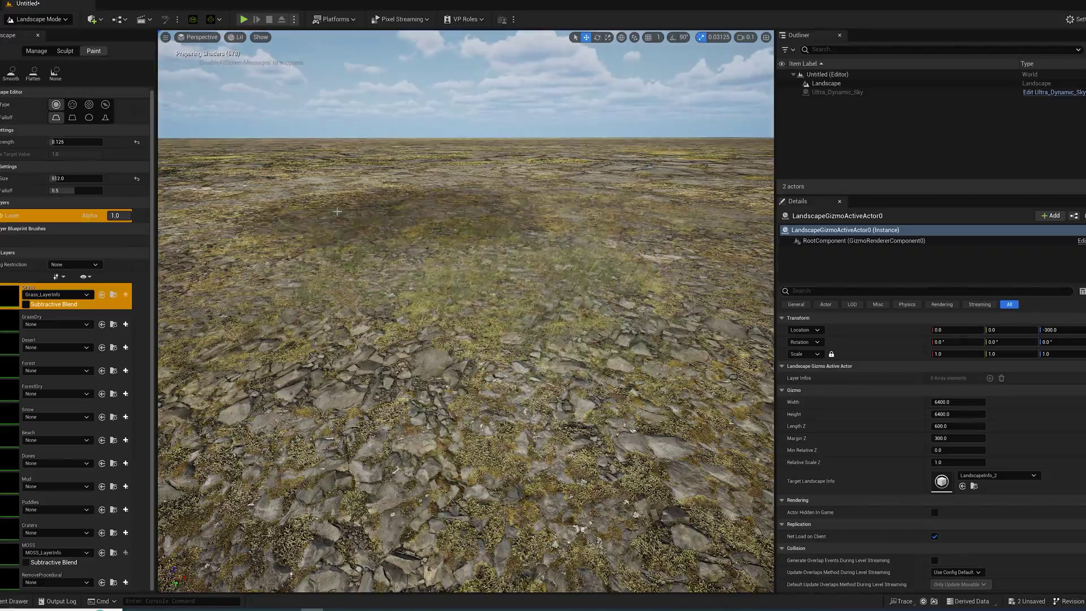
Fly around the landscape to inspect the rocky ground, horizon and sky
{"action": "right_click_drag", "start_coordinate": [489, 206], "coordinate": [489, 281]}
{"action": "right_click_drag", "start_coordinate": [573, 314], "coordinate": [574, 221]}
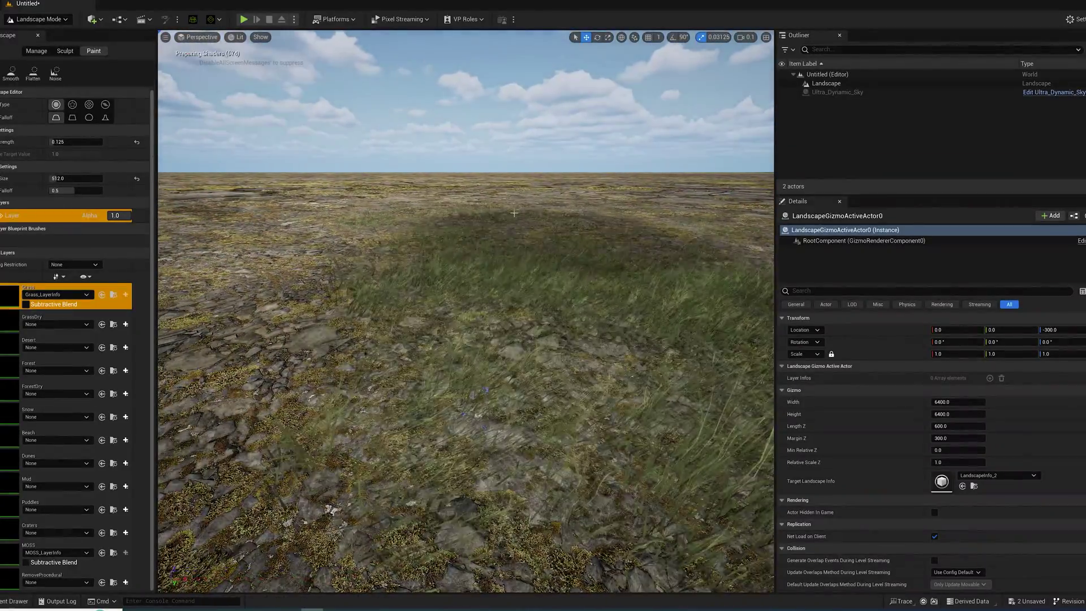
{"action": "right_click_drag", "start_coordinate": [513, 214], "coordinate": [514, 219]}
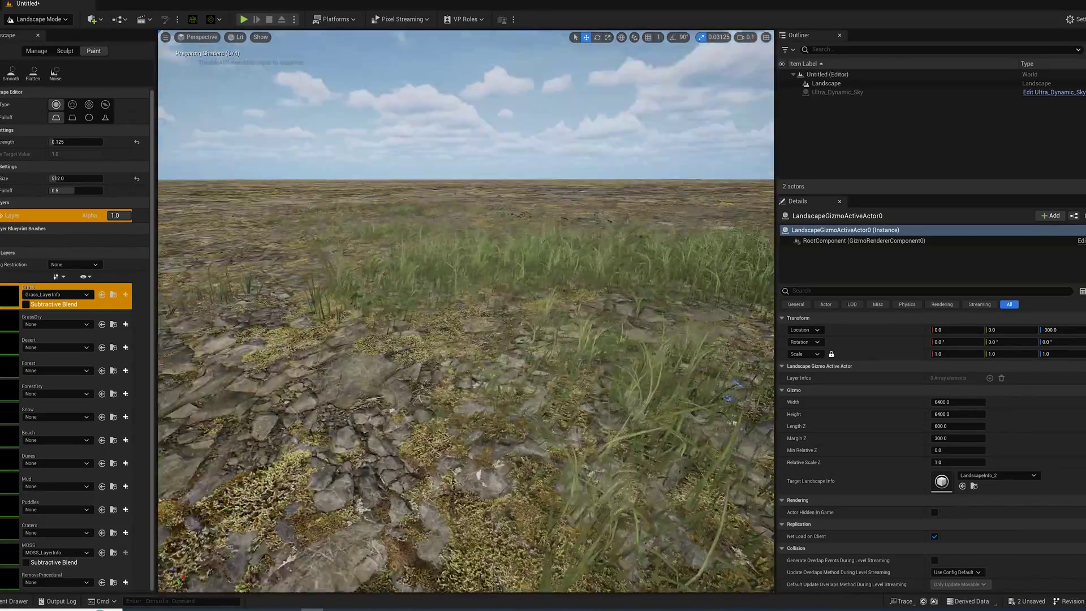
{"action": "right_click_drag", "start_coordinate": [514, 219], "coordinate": [409, 205]}
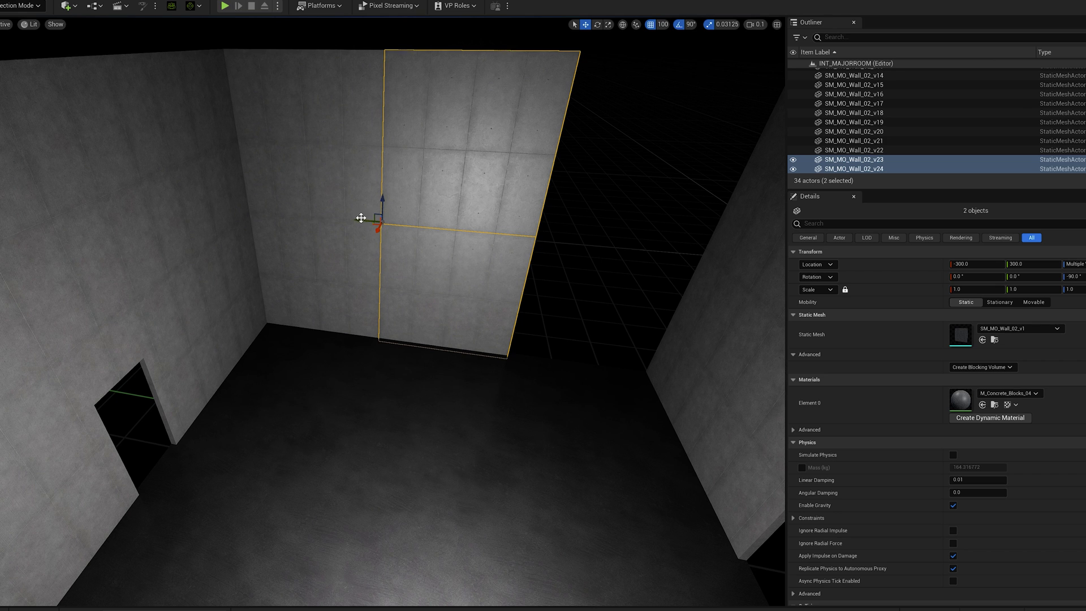
Slide the two selected walls to Y 0 and add a Point Light via Quick Add
{"action": "left_click_drag", "start_coordinate": [361, 218], "coordinate": [527, 238]}
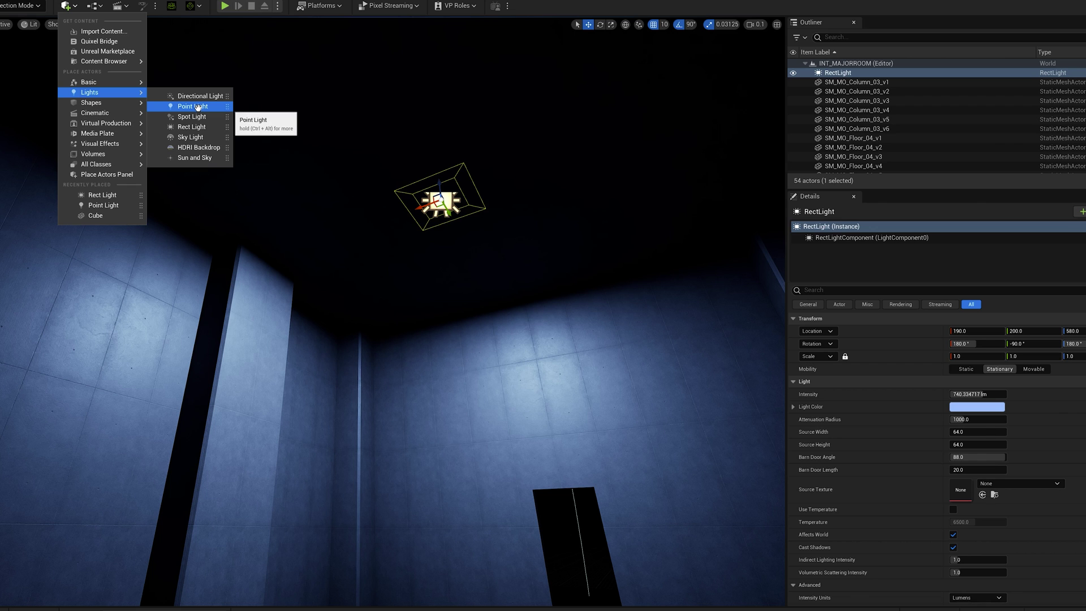
{"action": "left_click", "coordinate": [197, 107]}
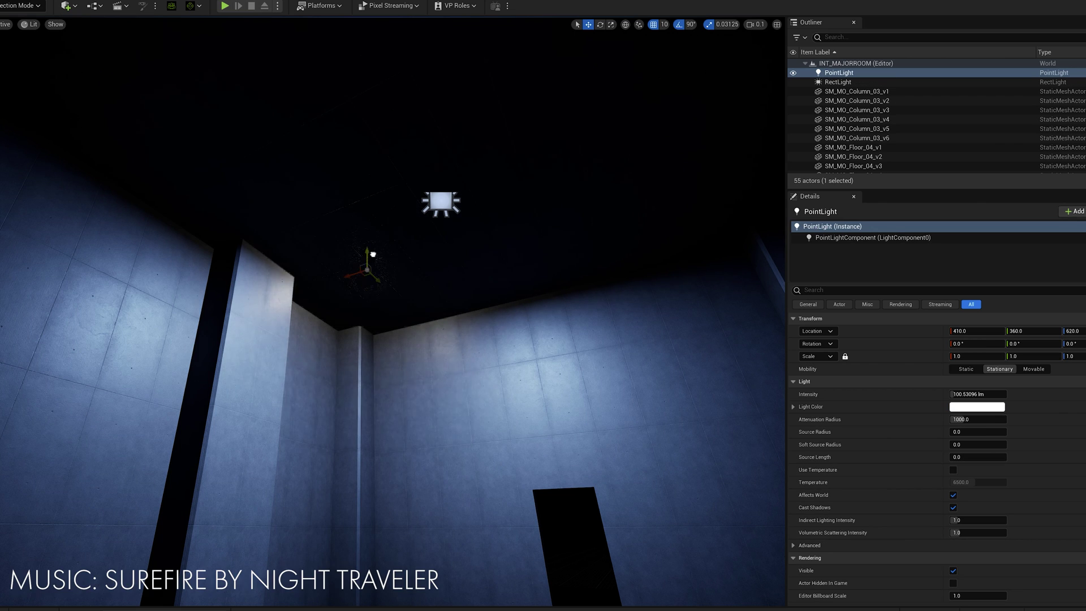